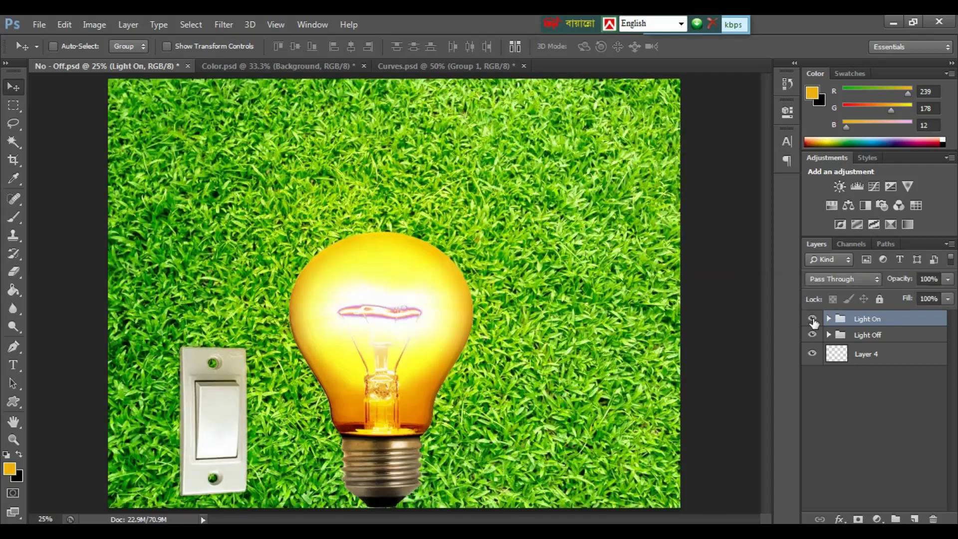
- Toggle the visibility of the Light On group repeatedly to compare the lit and unlit versions of the bulb scene
click(812, 319)
click(813, 318)
click(812, 318)
click(812, 319)
click(813, 319)
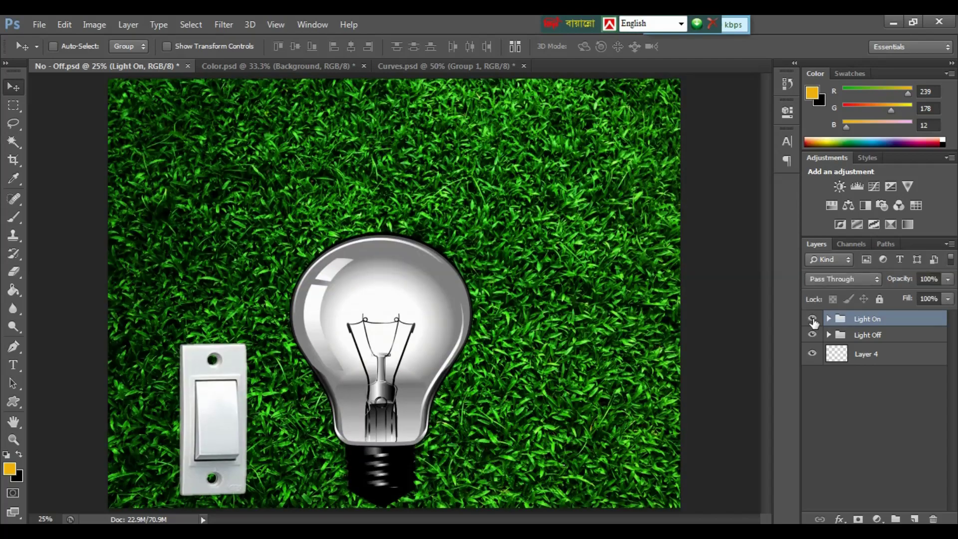
click(813, 319)
click(813, 318)
click(812, 318)
click(813, 319)
click(813, 319)
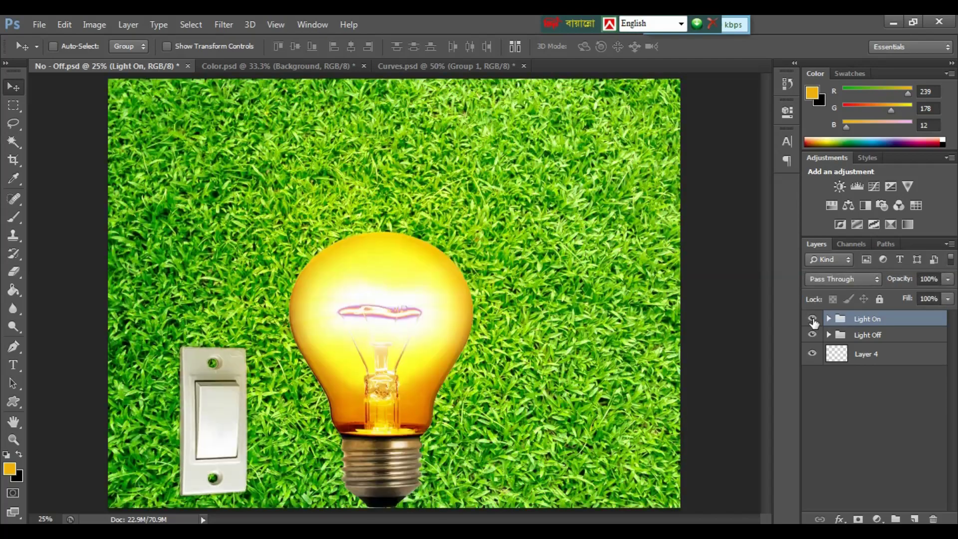
click(812, 319)
click(813, 318)
click(813, 319)
click(812, 319)
click(813, 319)
click(812, 319)
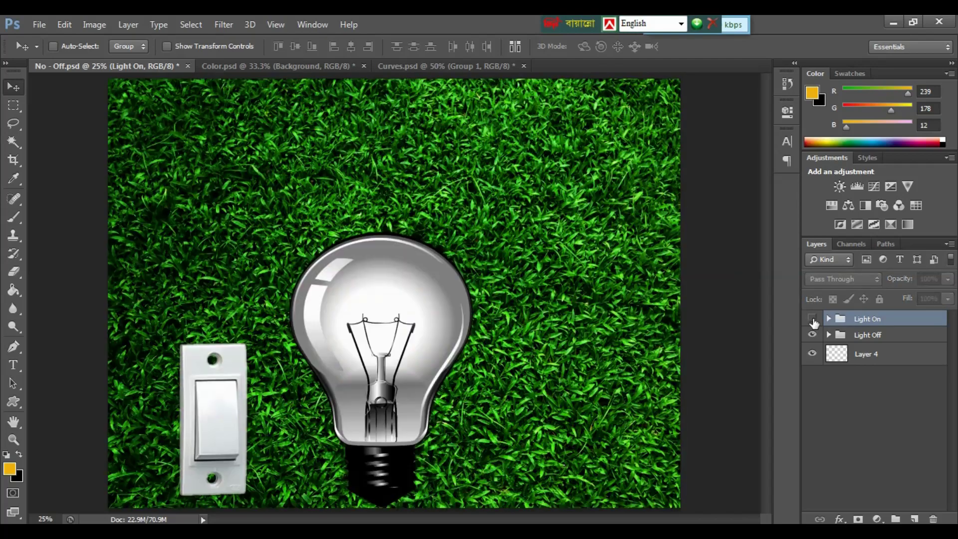
click(813, 319)
click(812, 319)
click(812, 318)
click(813, 319)
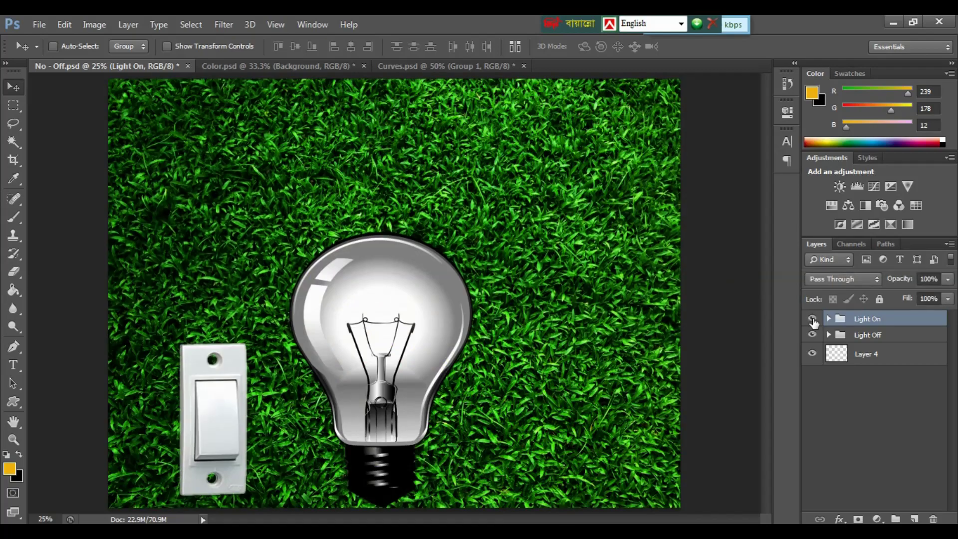
click(812, 319)
click(812, 319)
click(813, 319)
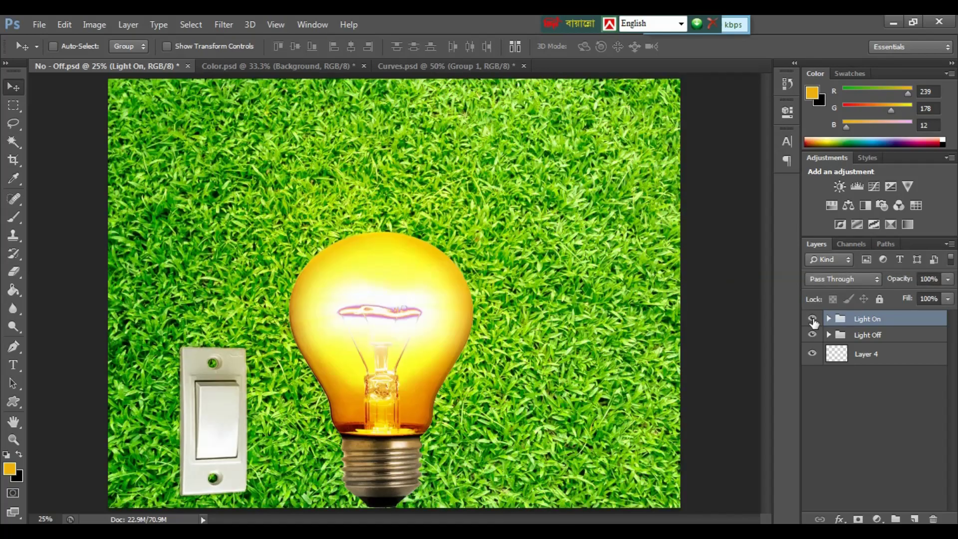
- Switch to Color.psd, open Curves on the Background layer, examine the preset and channel options, and close the dialog
click(479, 68)
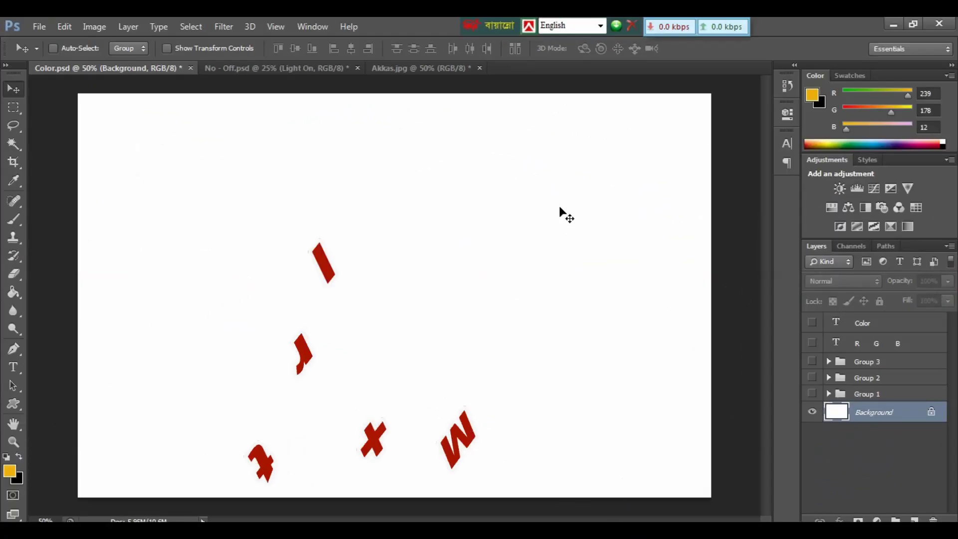
key(ctrl+m)
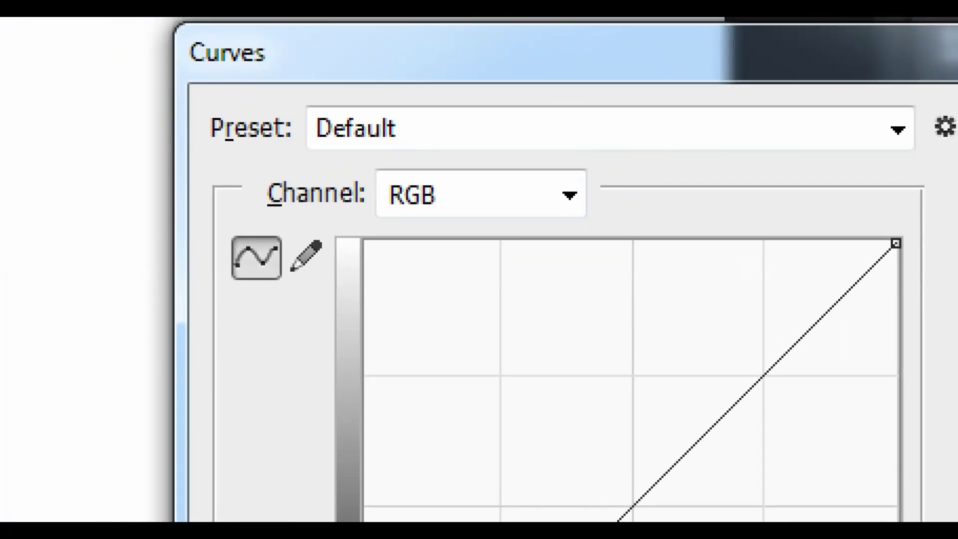
click(705, 150)
mouse_move(198, 92)
mouse_down()
mouse_move(212, 113)
mouse_move(302, 161)
mouse_up()
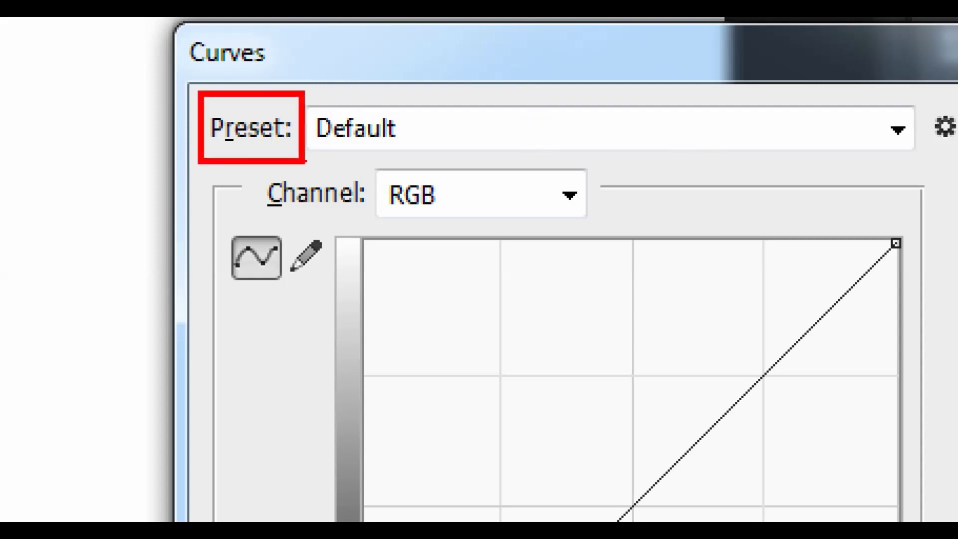
right_click(421, 132)
drag(422, 132, 524, 164)
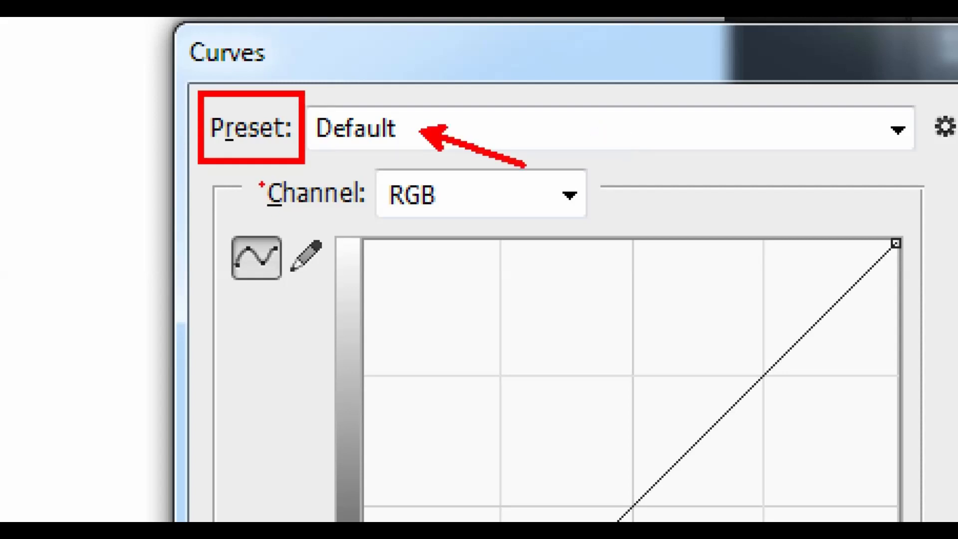
mouse_move(257, 176)
mouse_down()
mouse_move(331, 217)
mouse_move(369, 221)
mouse_up()
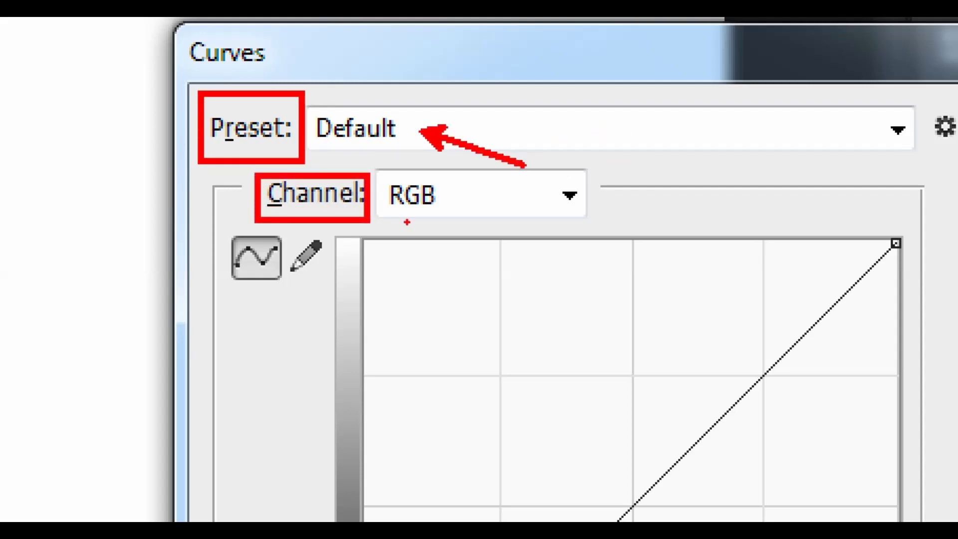
drag(444, 203, 548, 260)
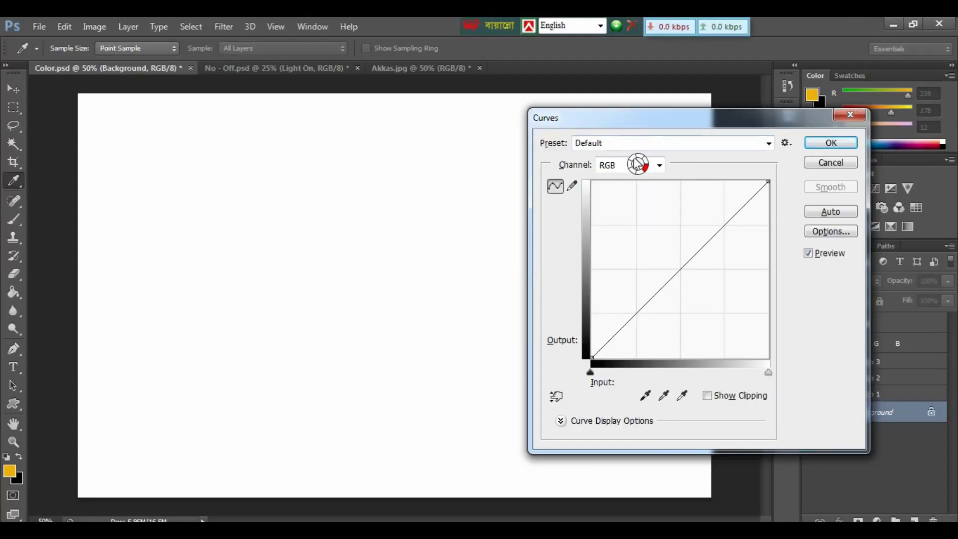
click(654, 167)
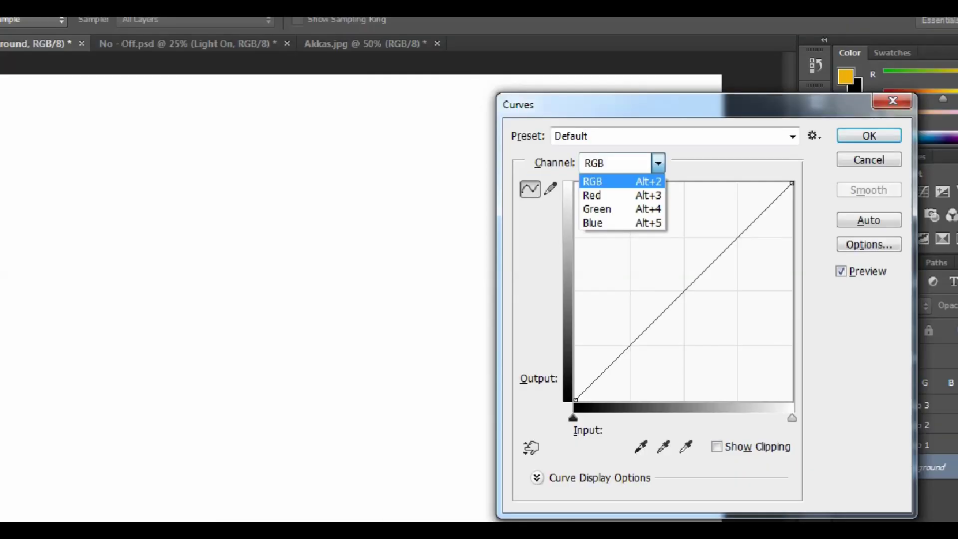
click(647, 152)
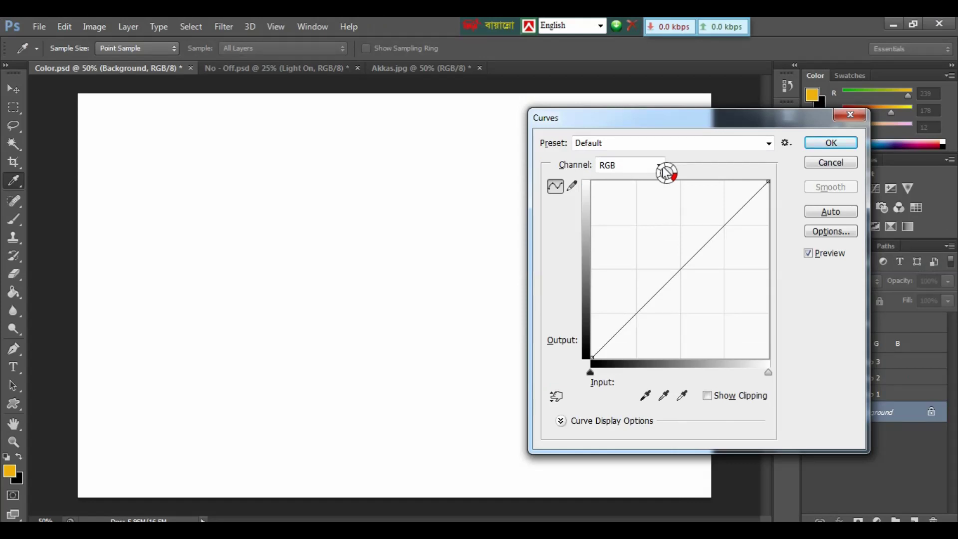
click(827, 144)
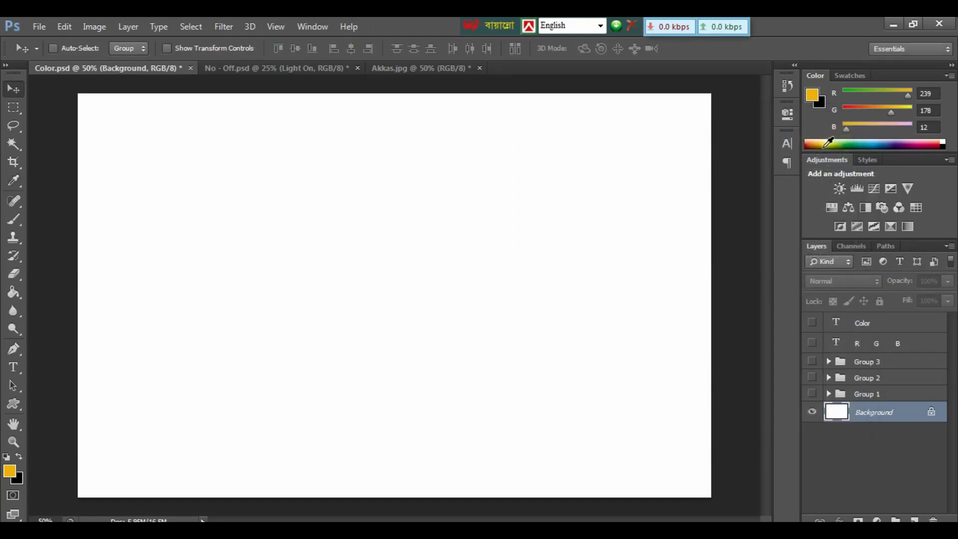
- Show the Color and R G B text layers along with Group 3, Group 2 and Group 1
click(813, 323)
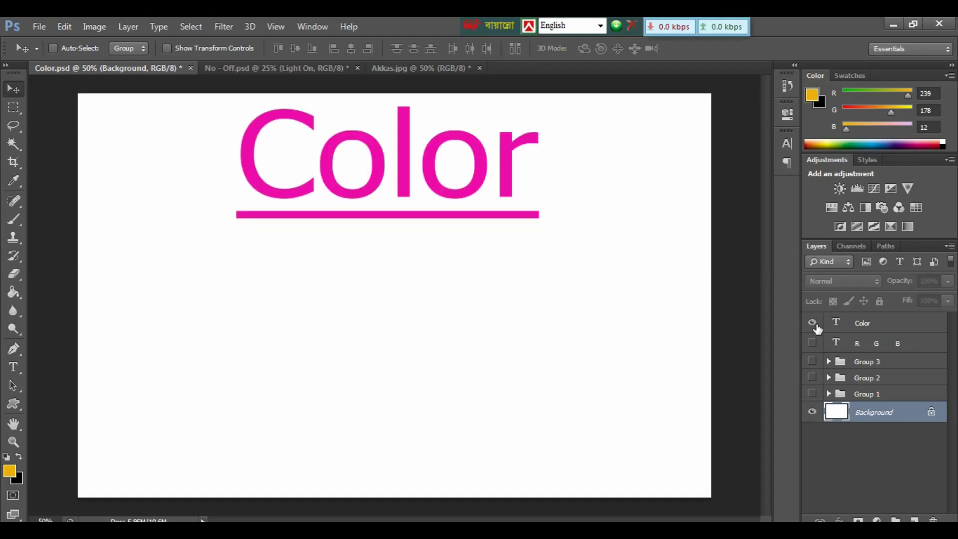
click(813, 343)
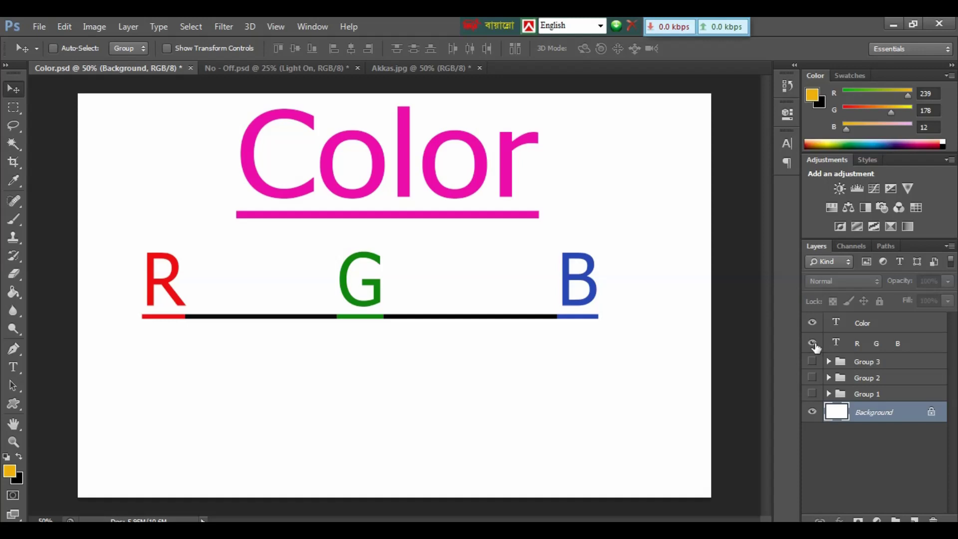
click(812, 361)
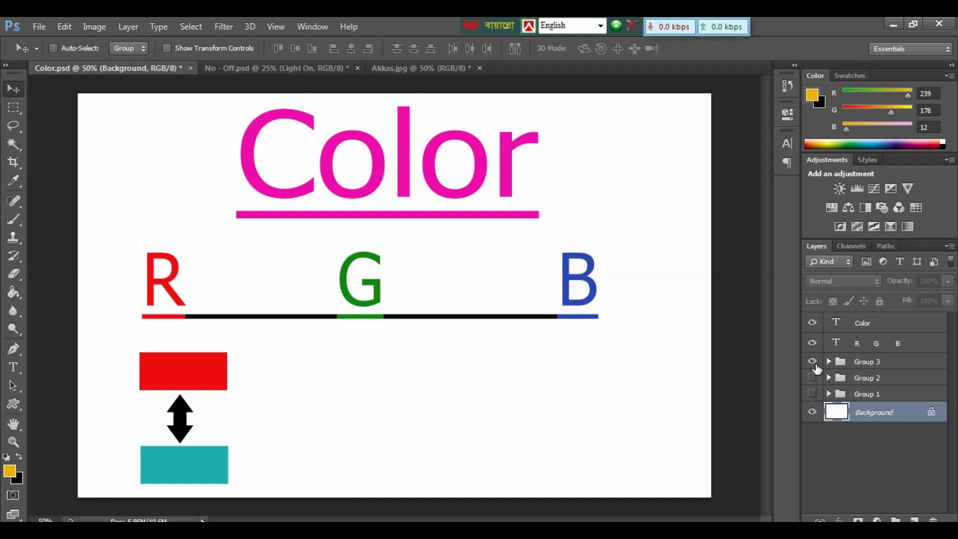
click(812, 377)
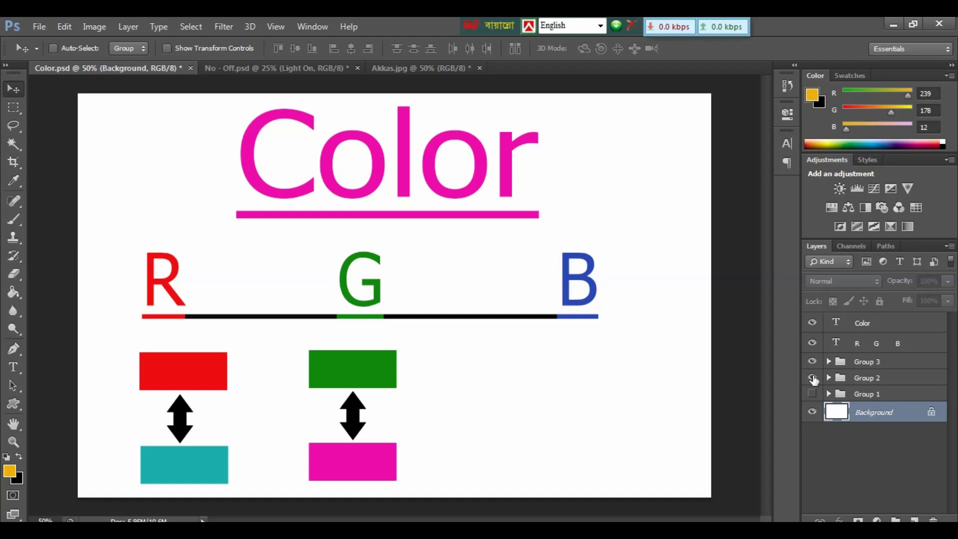
click(812, 394)
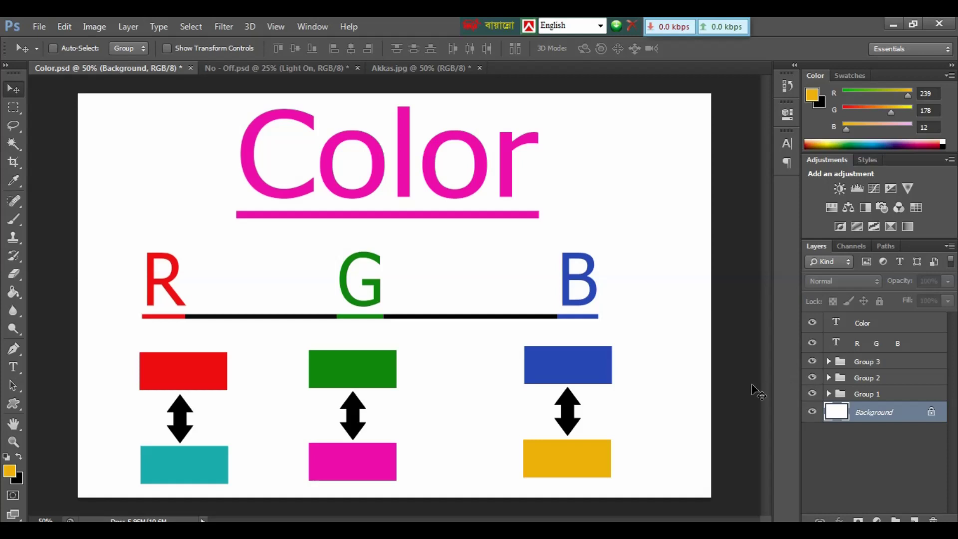
- Switch to the portrait photo and examine the light, mid and dark tones on the cheek, jaw and chin
click(437, 68)
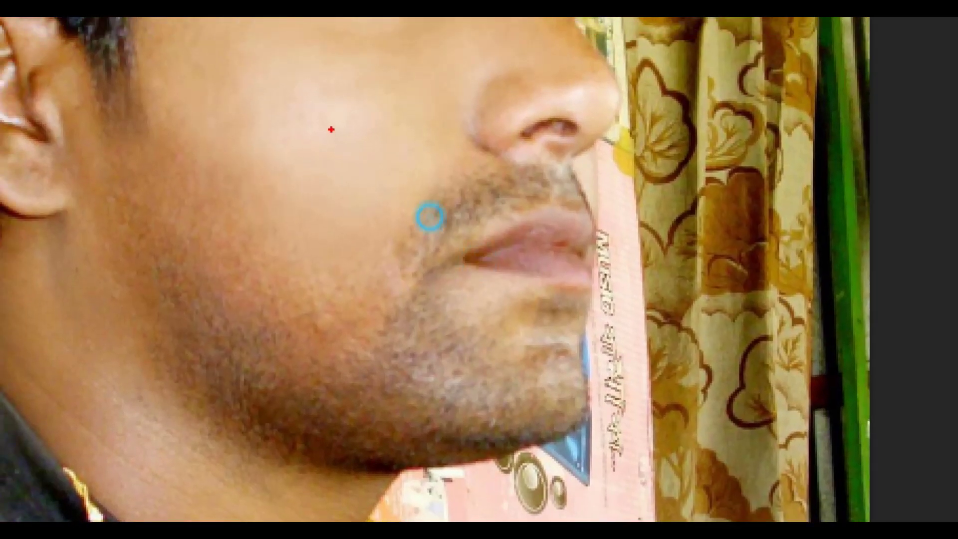
drag(331, 131, 459, 234)
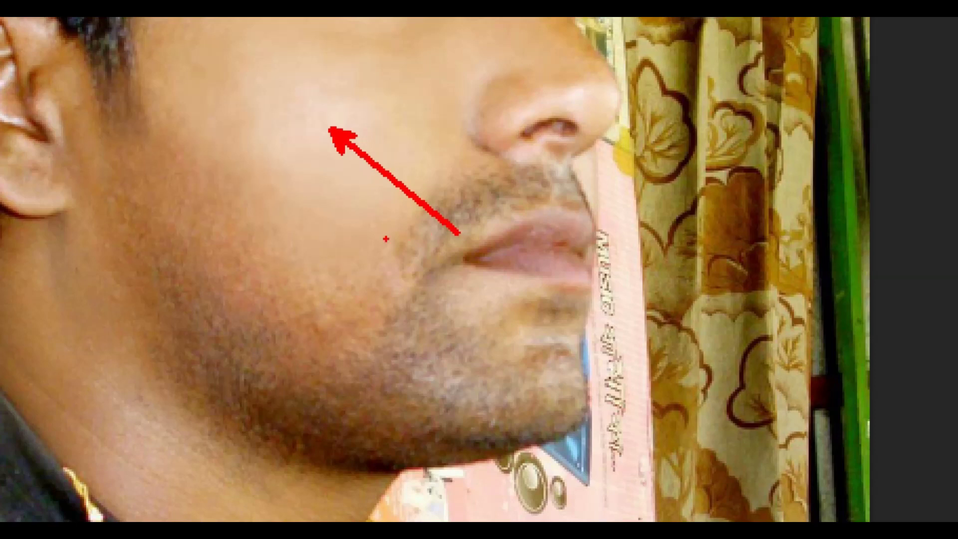
key(Escape)
drag(181, 222, 251, 308)
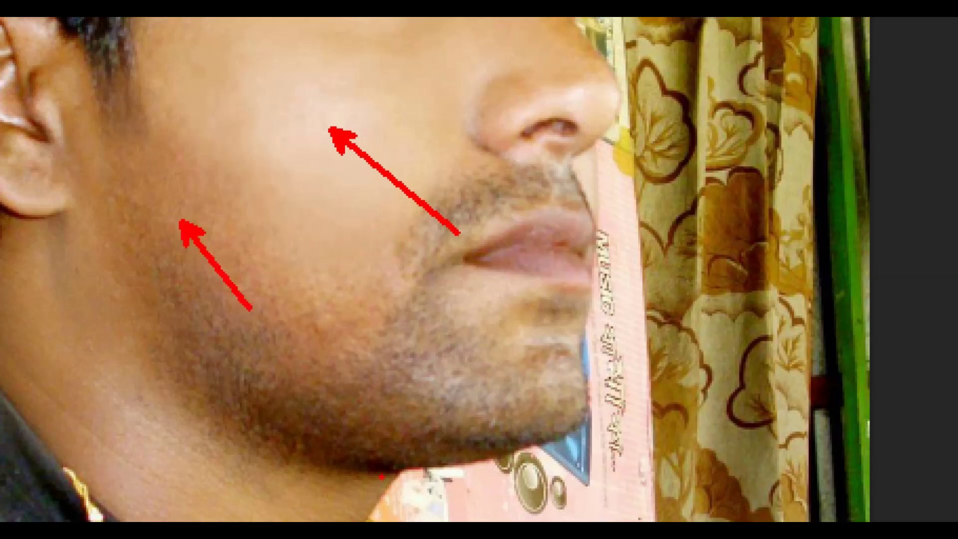
drag(381, 472, 478, 520)
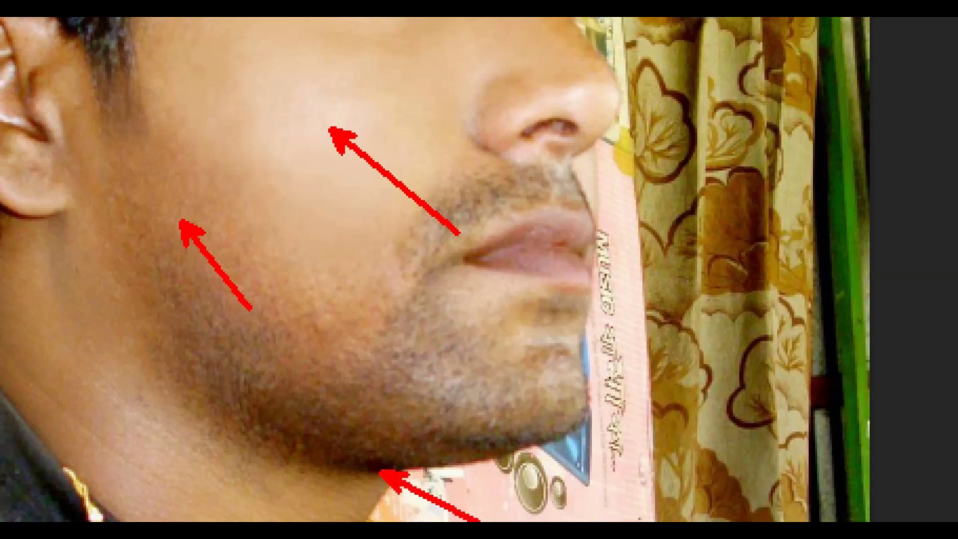
key(Escape)
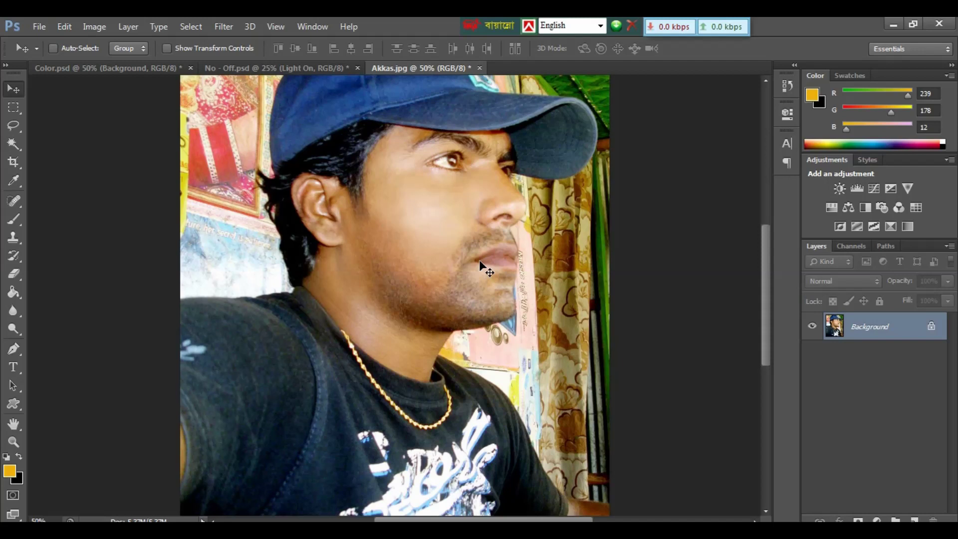
- Open Curves for the portrait, place the dialog clear of the face, and keep the RGB channel selected
key(ctrl+m)
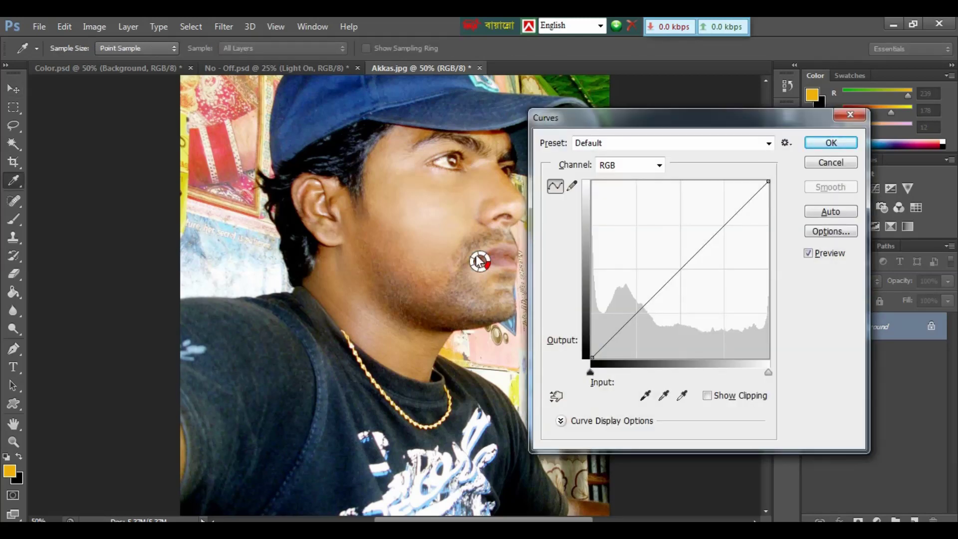
drag(671, 122, 704, 106)
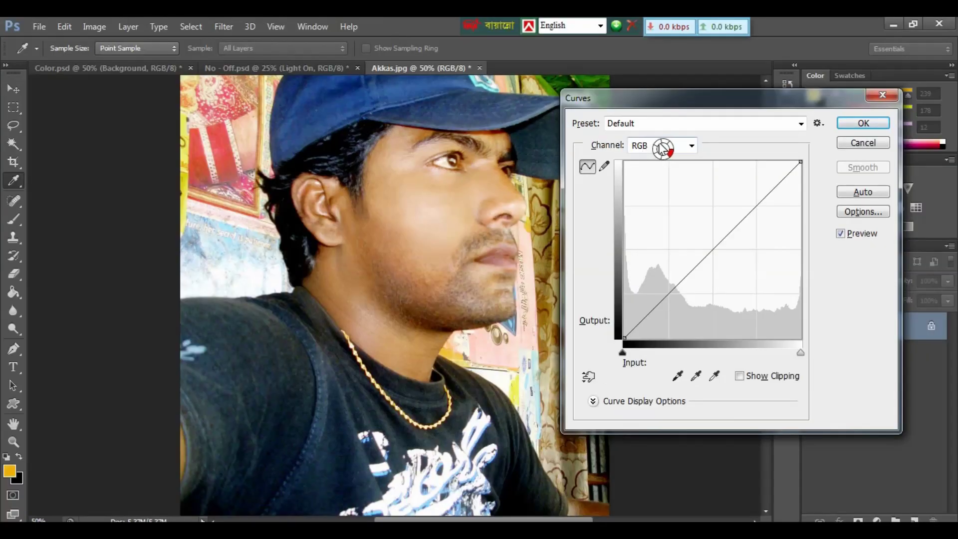
click(662, 149)
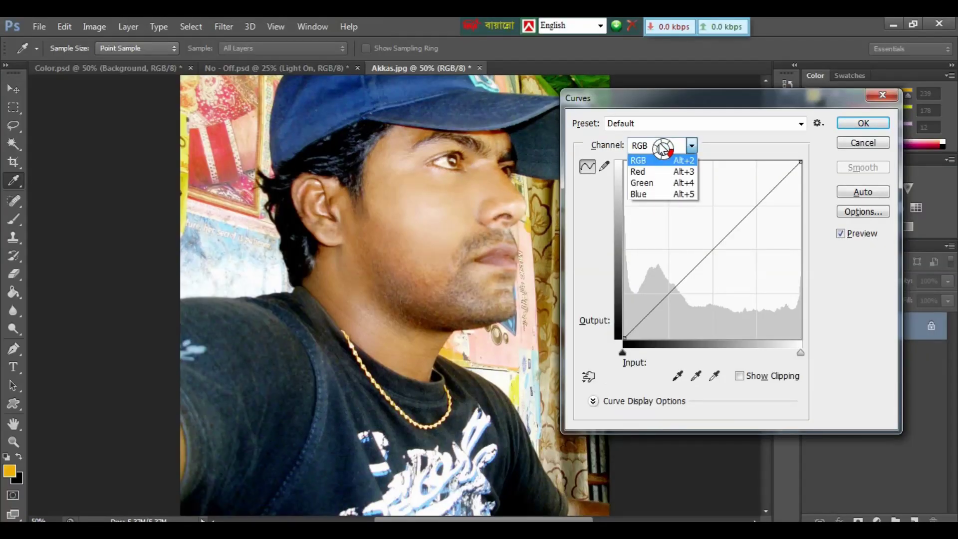
click(661, 148)
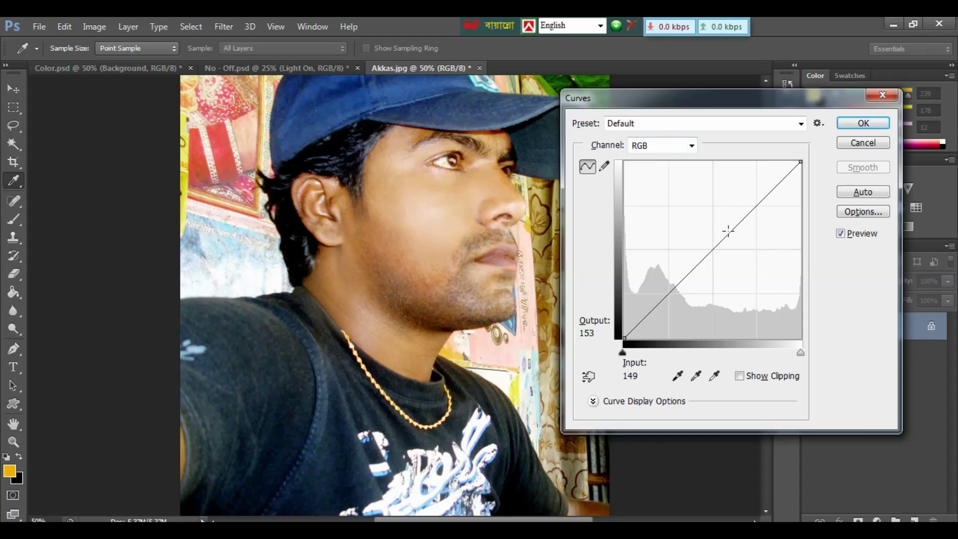
- Try brightening the portrait by raising the RGB curve to input 129, output 175, and reset the curve
drag(728, 230, 714, 216)
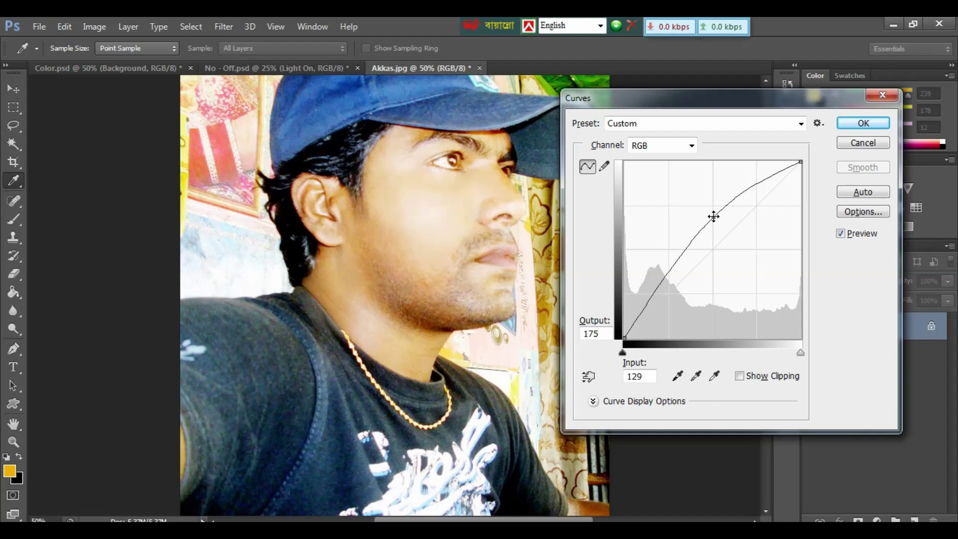
alt+click(863, 143)
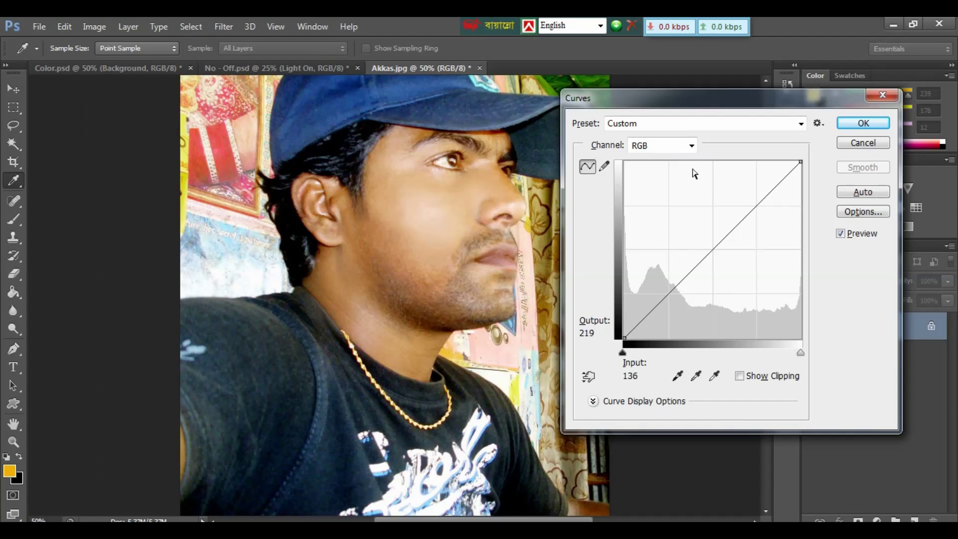
- Switch Curves to the Red channel and raise its curve to input 110, output 184
click(663, 100)
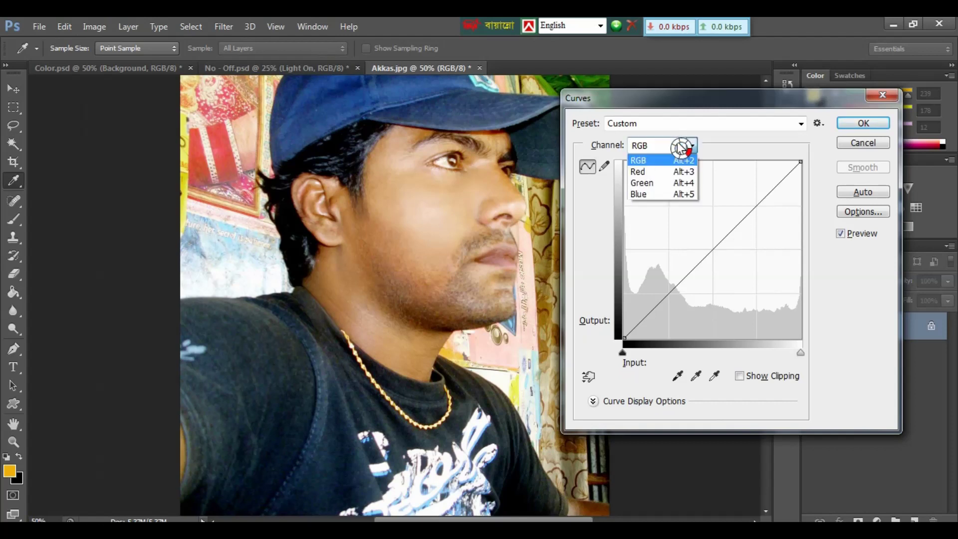
click(650, 167)
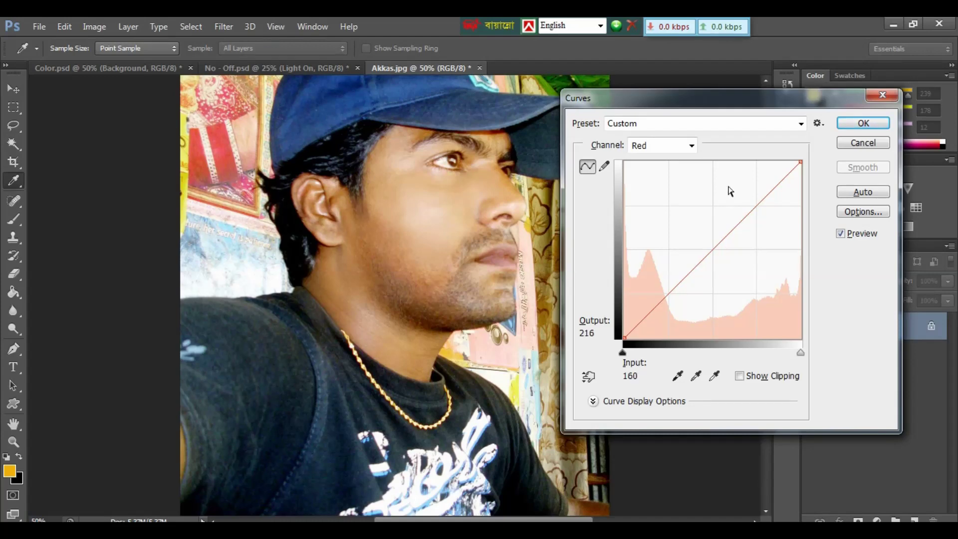
drag(723, 238, 701, 211)
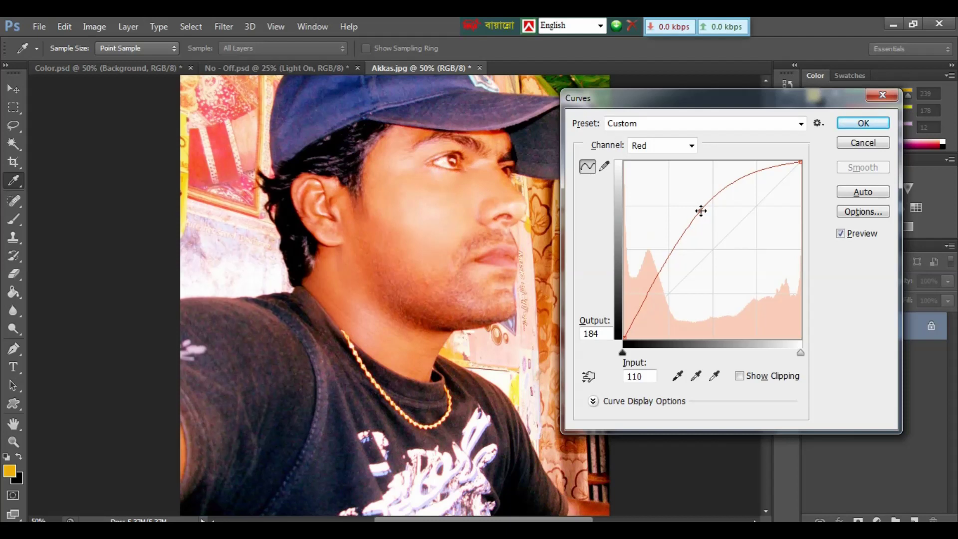
drag(701, 211, 705, 217)
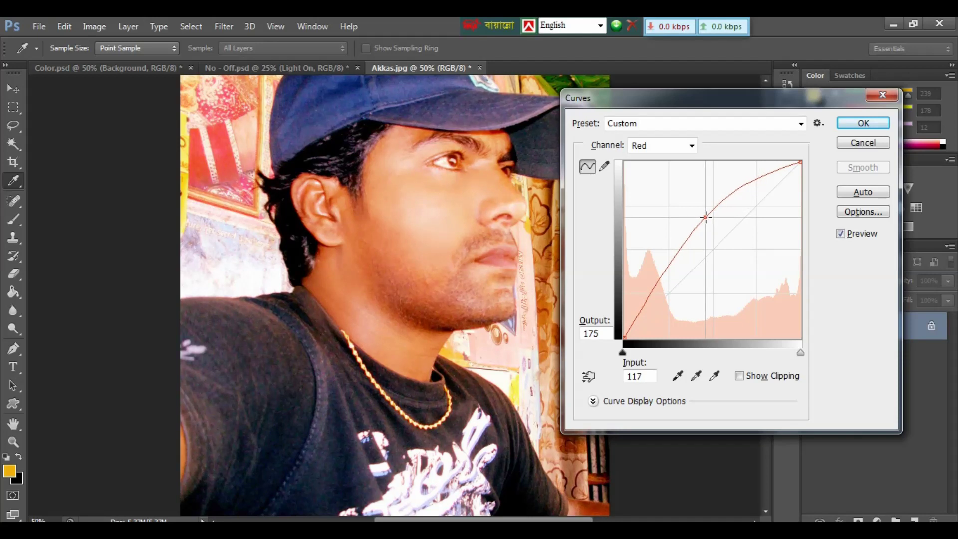
drag(706, 217, 759, 287)
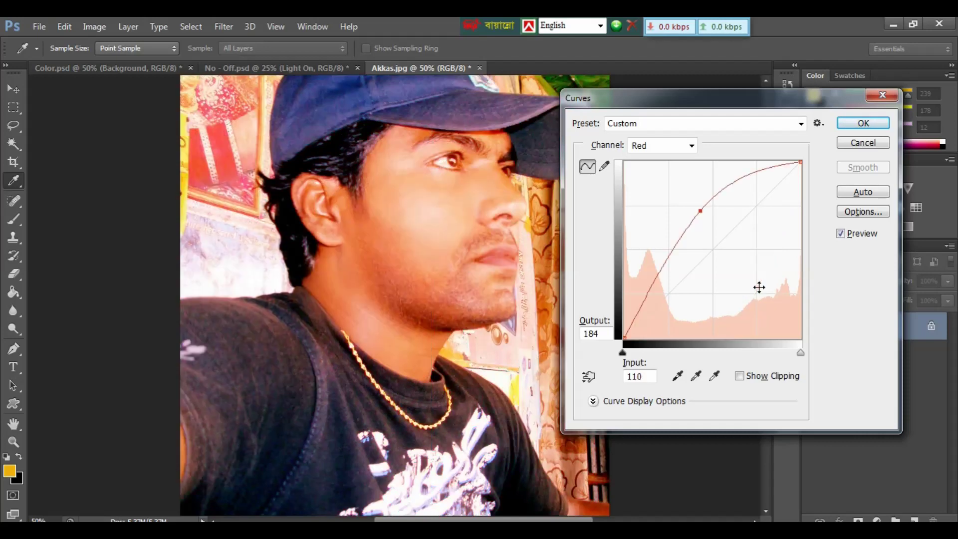
- Switch Curves to the Green channel, try adjusting its curve from a midtone point, and remove that point
click(691, 145)
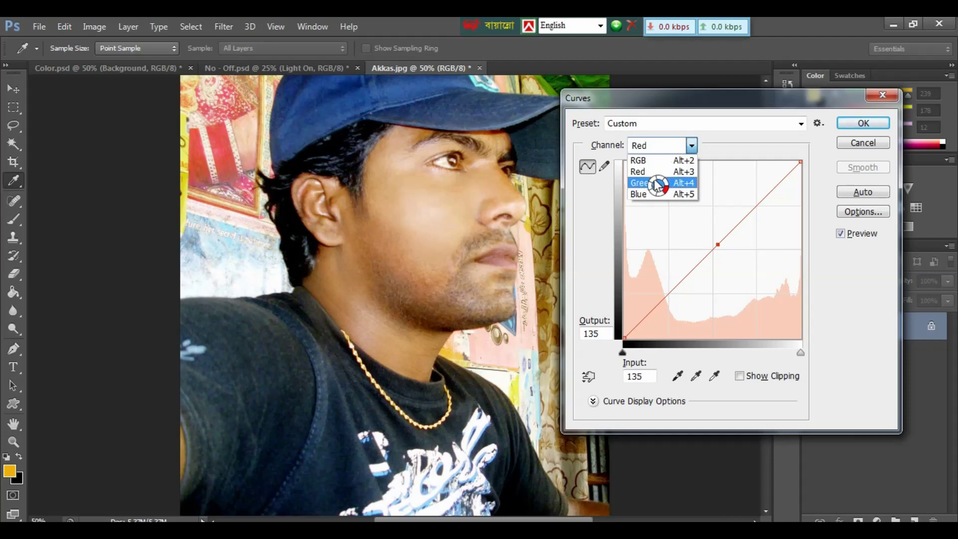
click(657, 182)
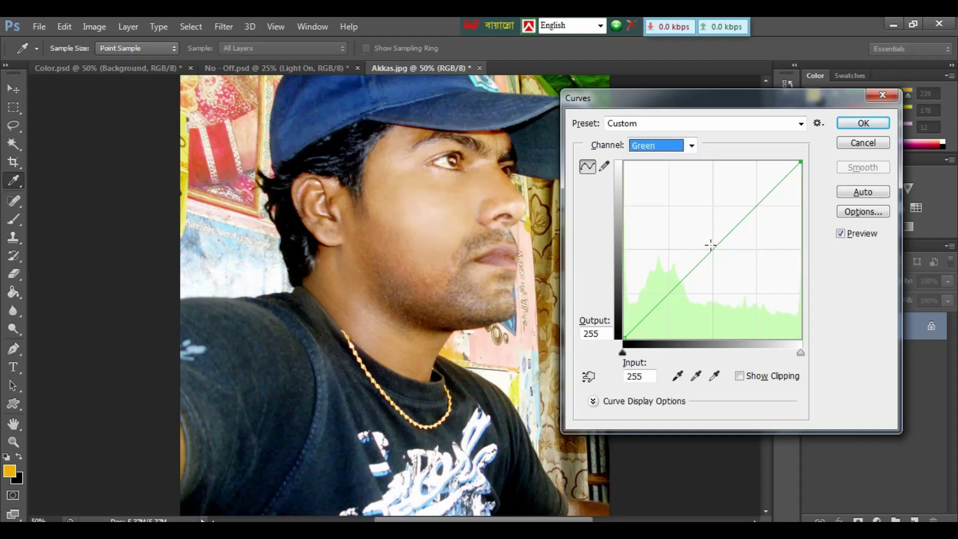
drag(712, 248, 703, 155)
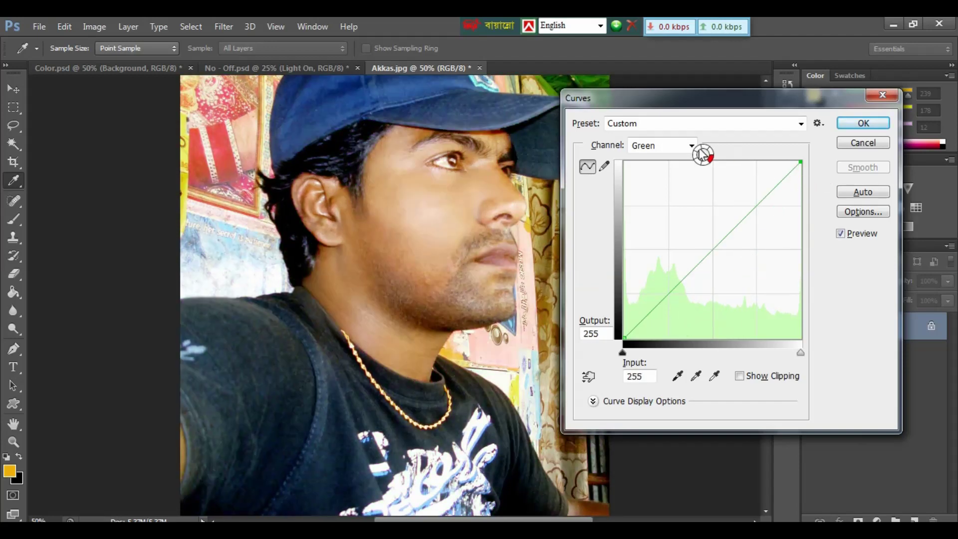
- Switch to the Blue channel, try lowering its curve to input 174, output 100, and delete the point
click(692, 146)
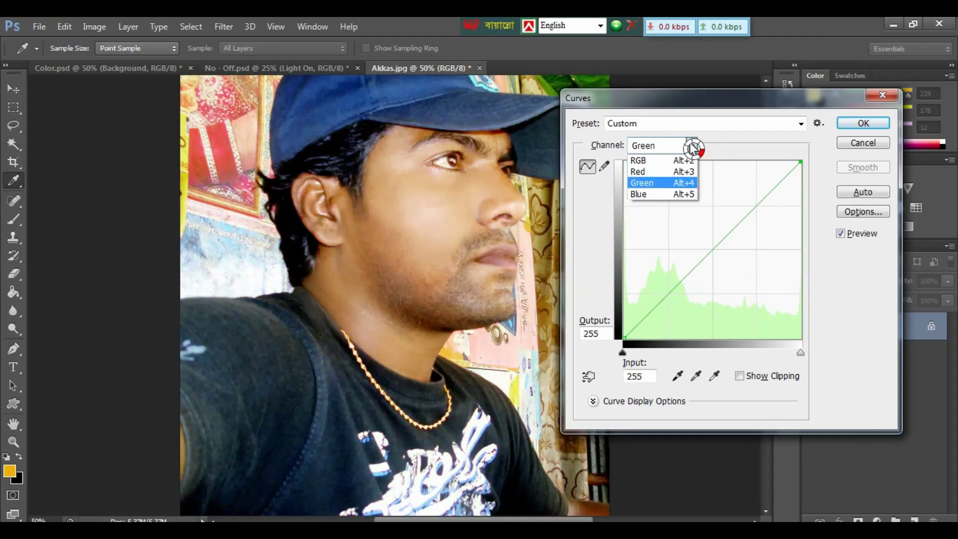
click(643, 196)
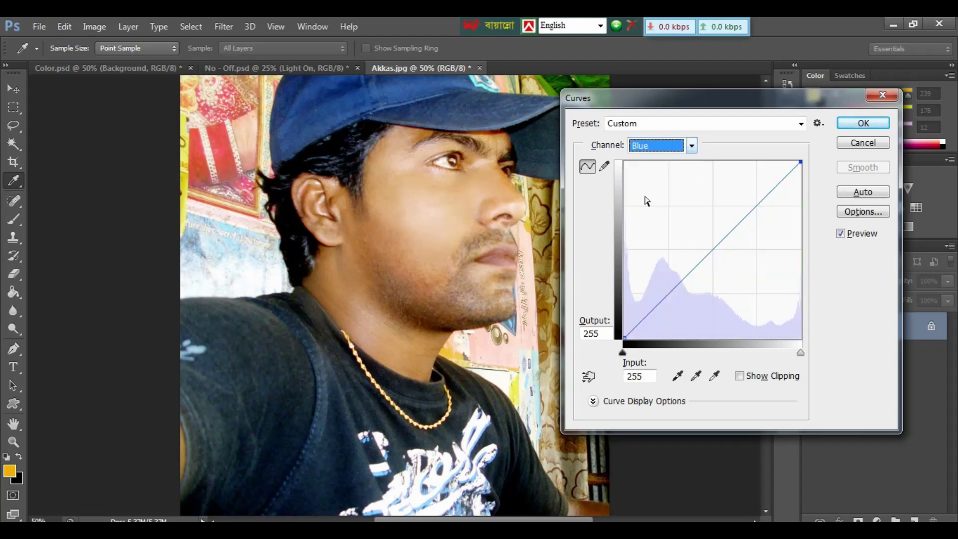
click(722, 237)
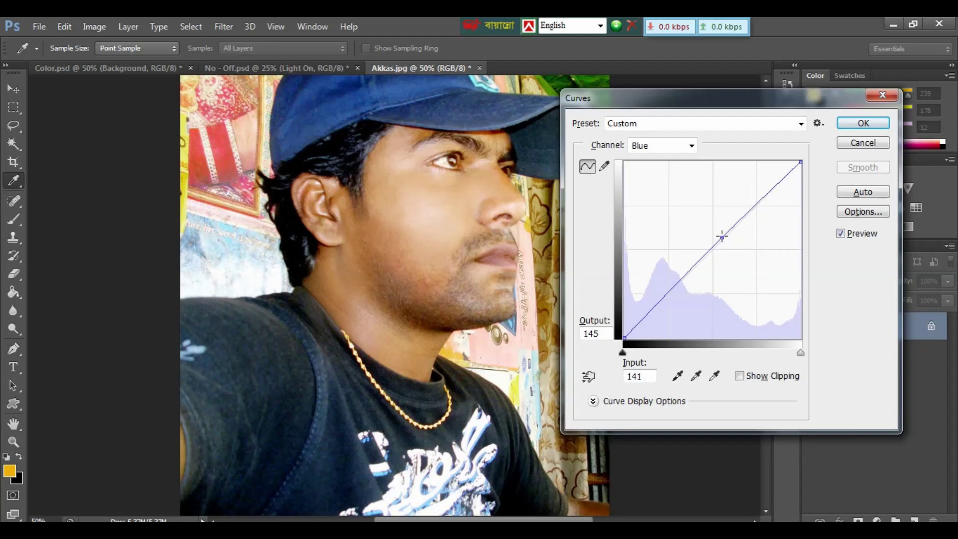
drag(722, 237, 745, 269)
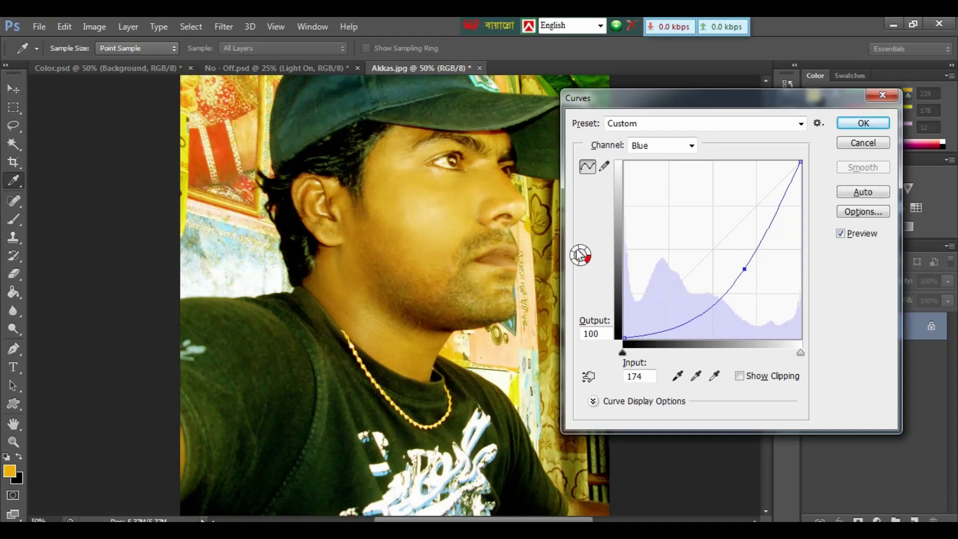
key(Delete)
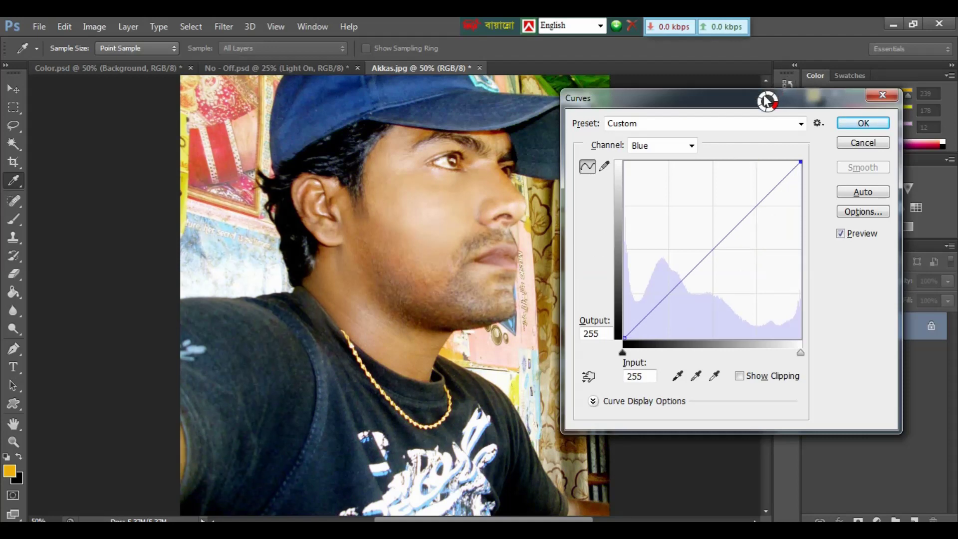
- Add highlight, midtone and shadow points along the Blue curve, with the highlight at input 194, output 196, and the shadow at input 63, output 61
mouse_move(766, 101)
mouse_down()
mouse_move(612, 92)
mouse_move(749, 107)
mouse_up()
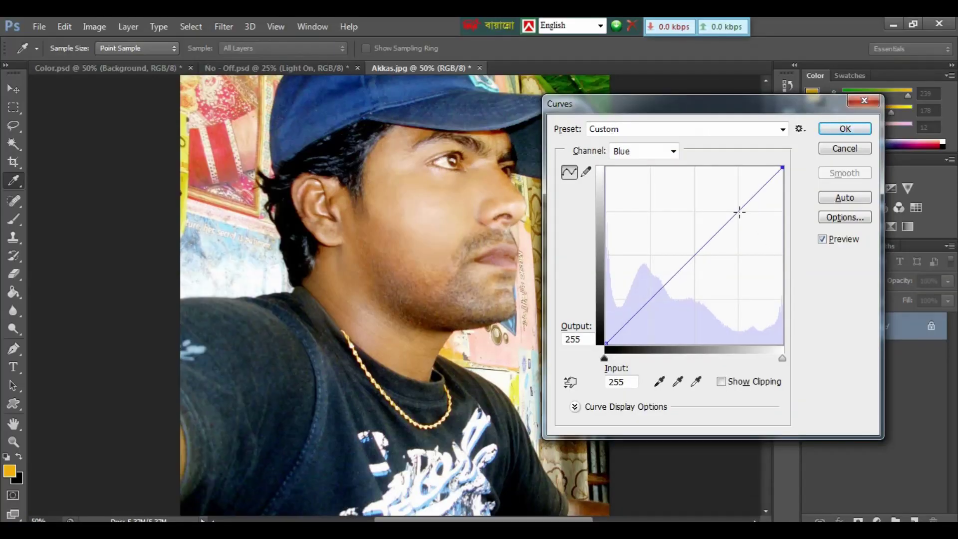
click(739, 212)
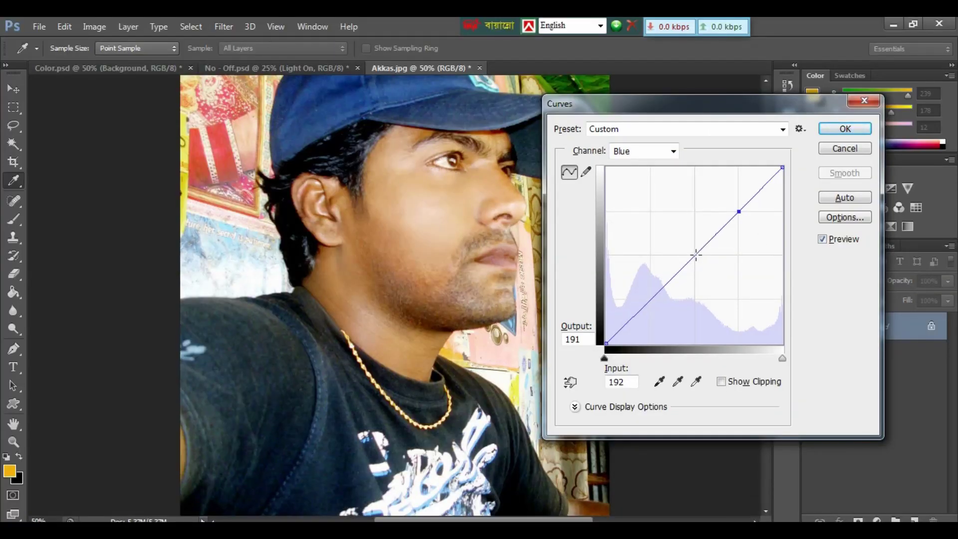
click(696, 255)
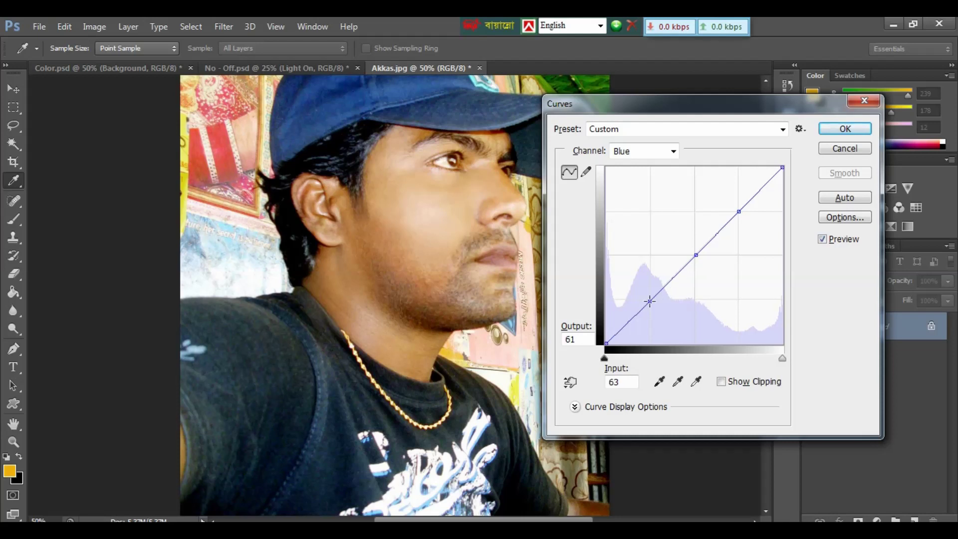
click(649, 301)
click(737, 208)
- Try raising the Blue curve's highlight point to input 176, output 214, and on to input 162, output 221, and undo both changes
drag(736, 207, 728, 194)
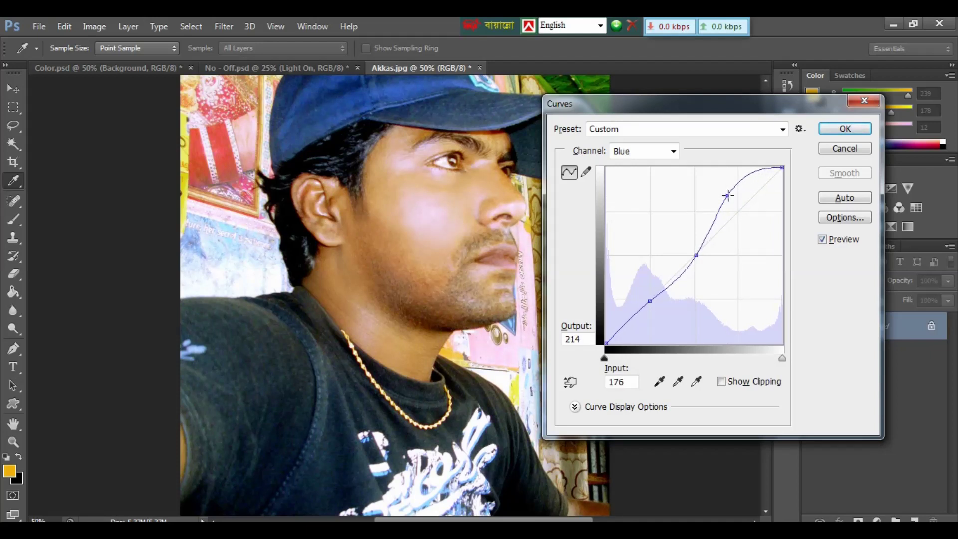
drag(727, 196, 718, 190)
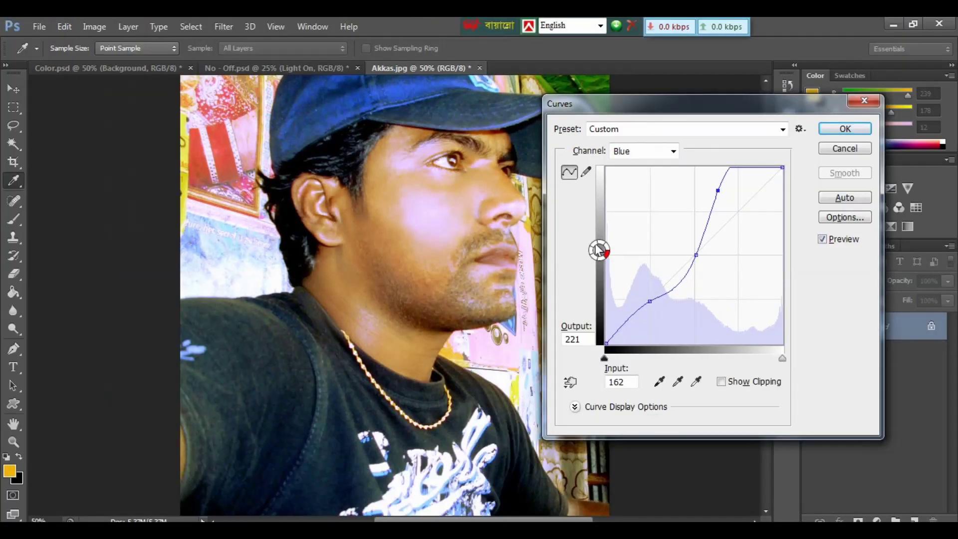
key(ctrl+z)
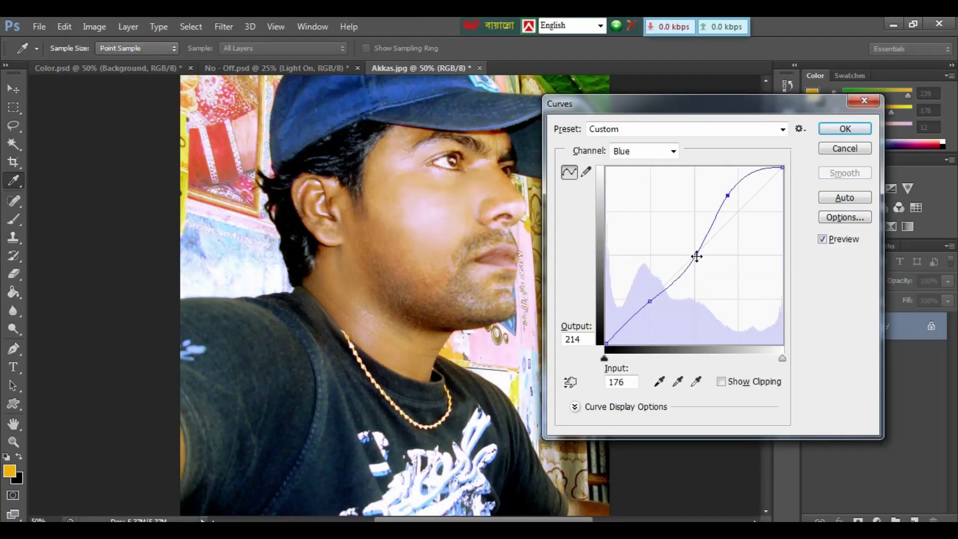
key(ctrl+z)
key(ctrl+z)
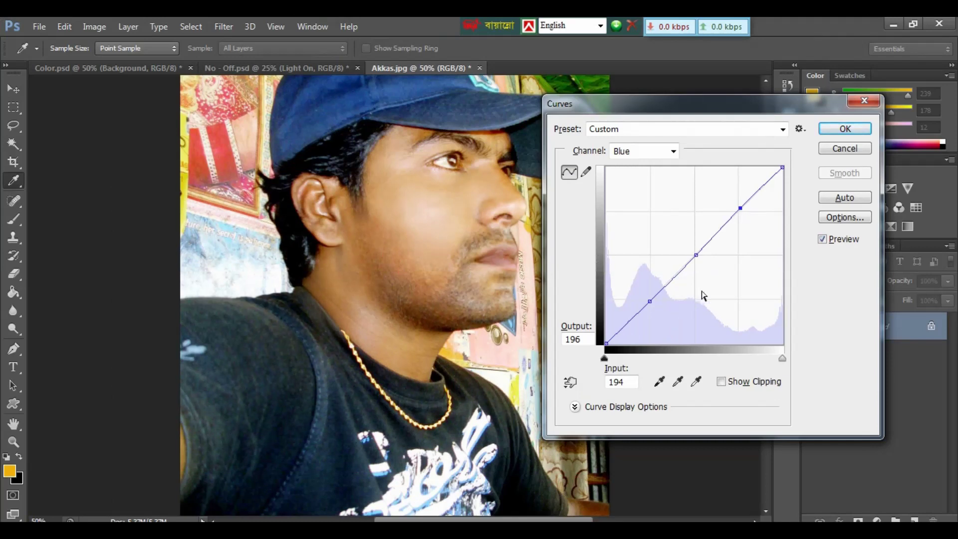
- Raise the Blue curve's midtone point to input 112, output 154, and bring it back to input 138, output 132
drag(696, 252, 683, 234)
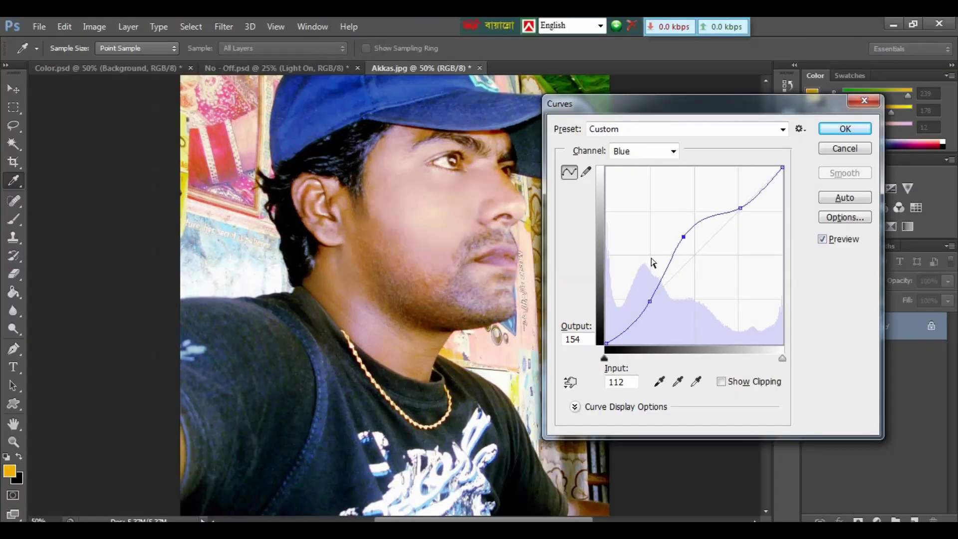
drag(739, 226, 751, 234)
drag(694, 243, 701, 252)
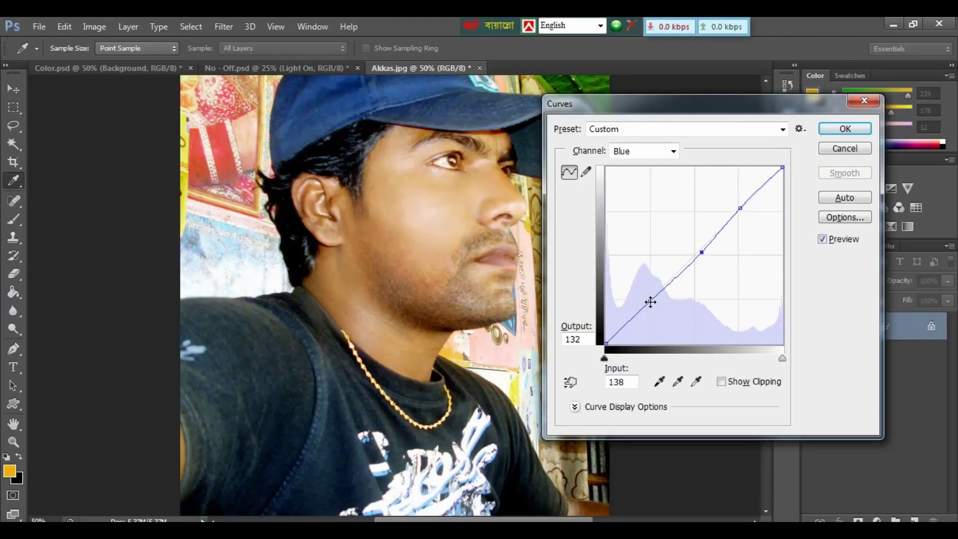
- Lower the Blue curve's shadow point to input 96, output 41, raise it to input 43, output 97, and settle it at input 68, output 64
drag(650, 302, 673, 316)
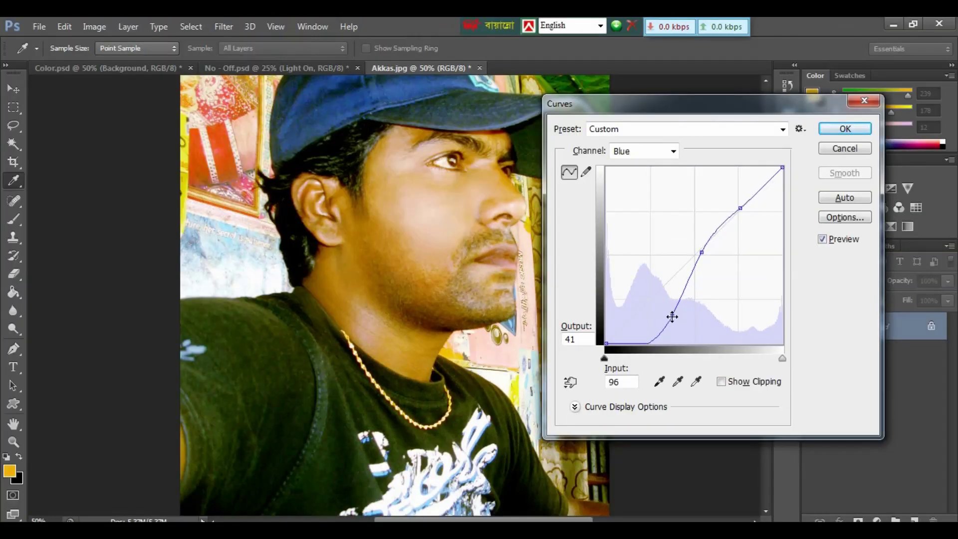
drag(670, 315, 635, 278)
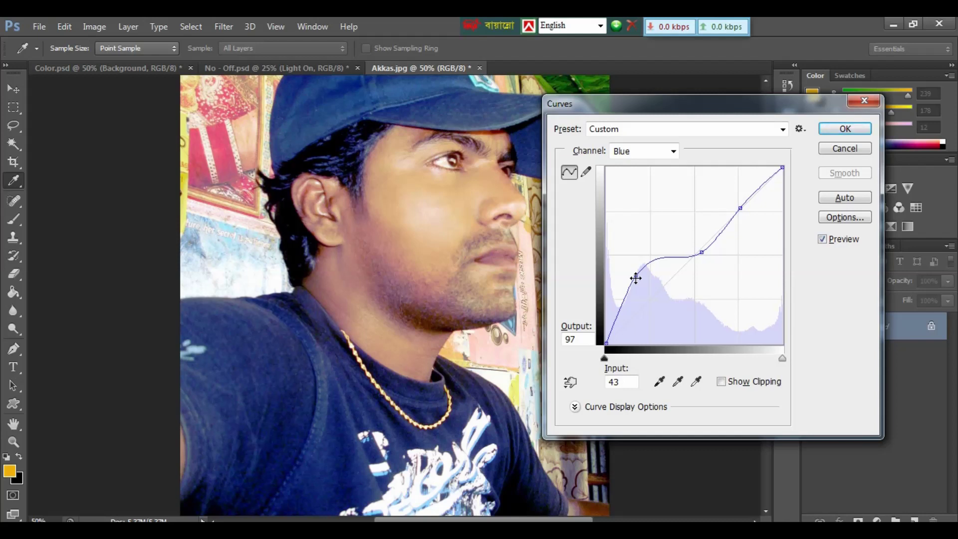
drag(635, 278, 653, 300)
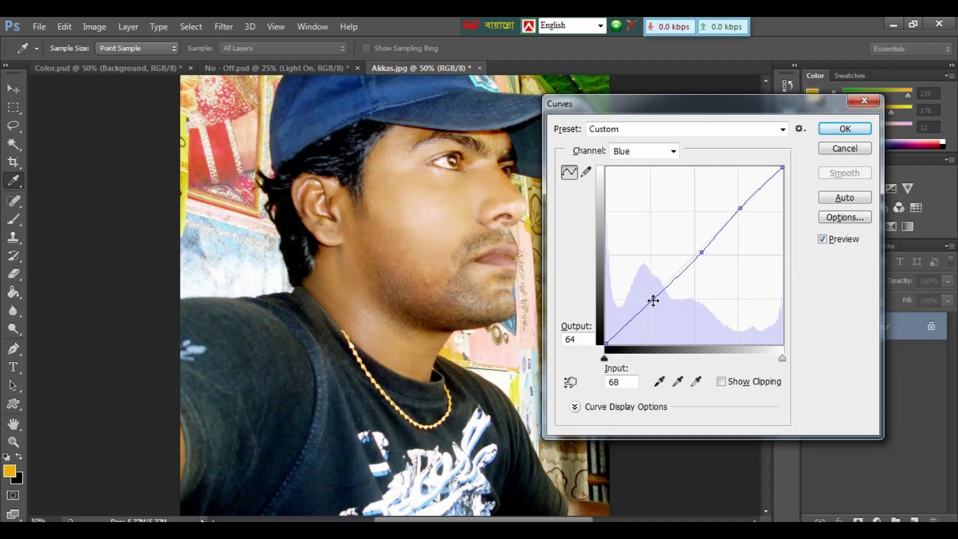
- Apply the Curves adjustment and switch to the No - Off.psd document with the Move tool active
click(839, 130)
key(v)
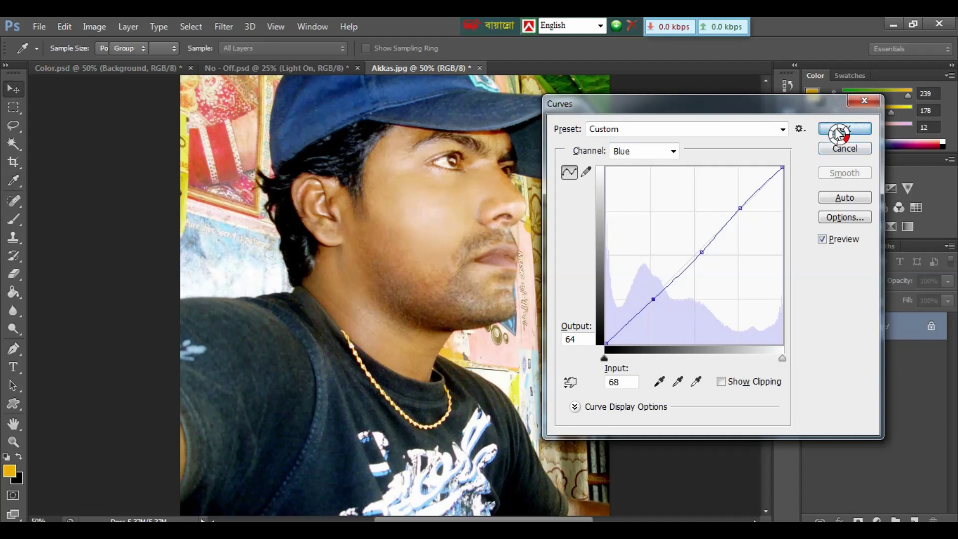
click(305, 70)
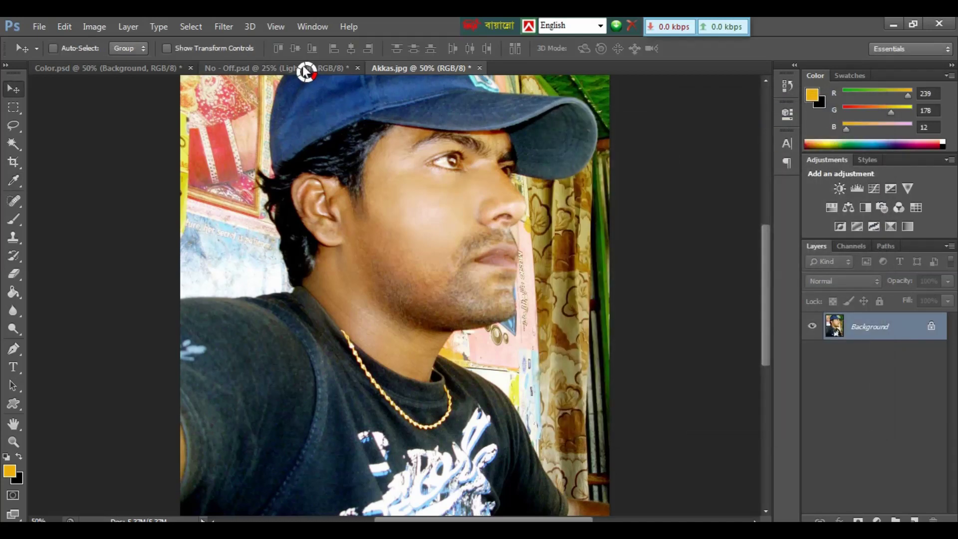